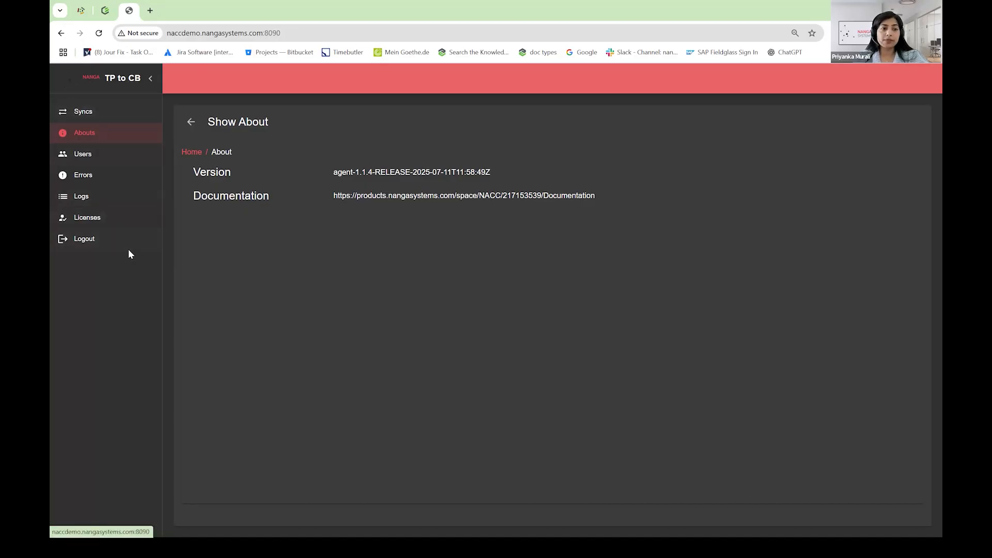
View the list of syncs and the empty form for creating a sync, leaving the form without saving
left_click(81, 114)
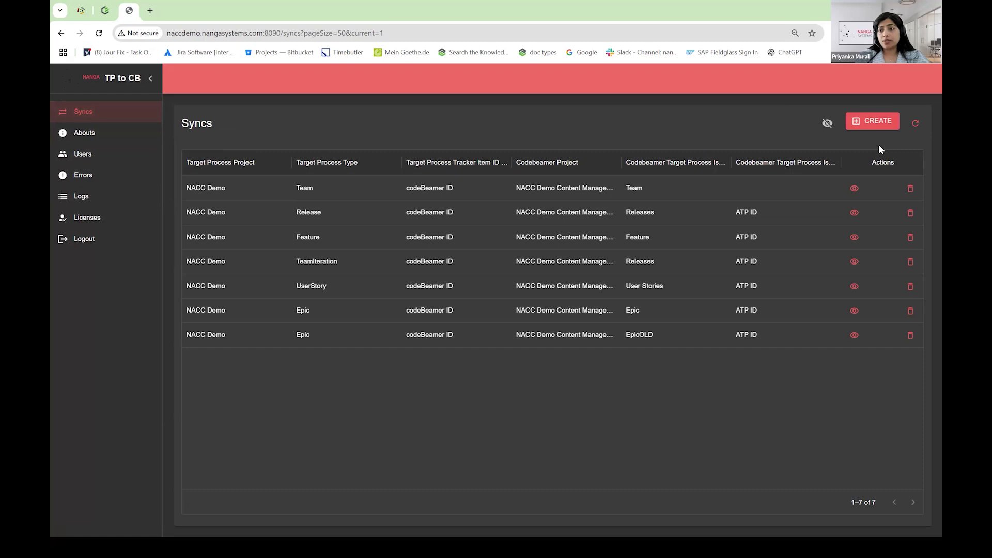
left_click(875, 121)
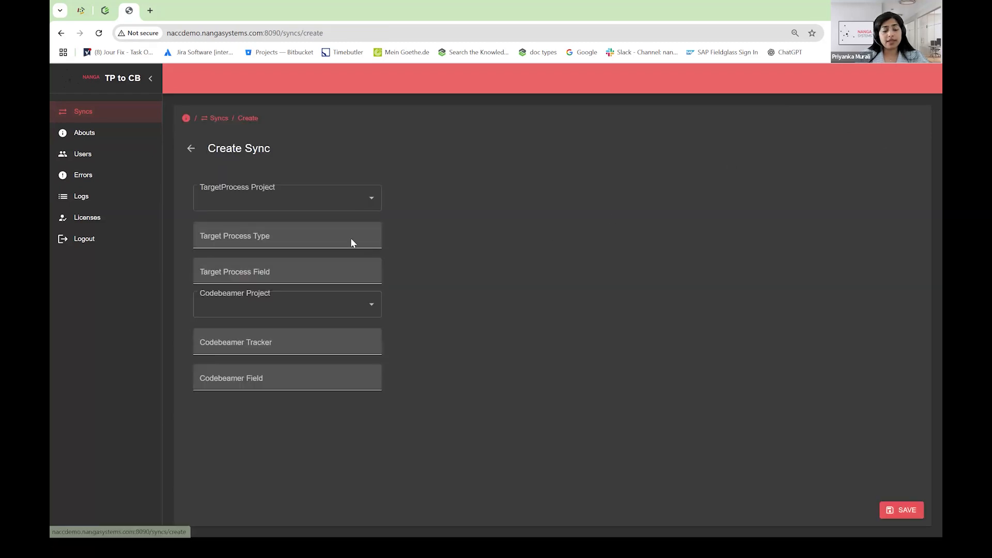
left_click(191, 150)
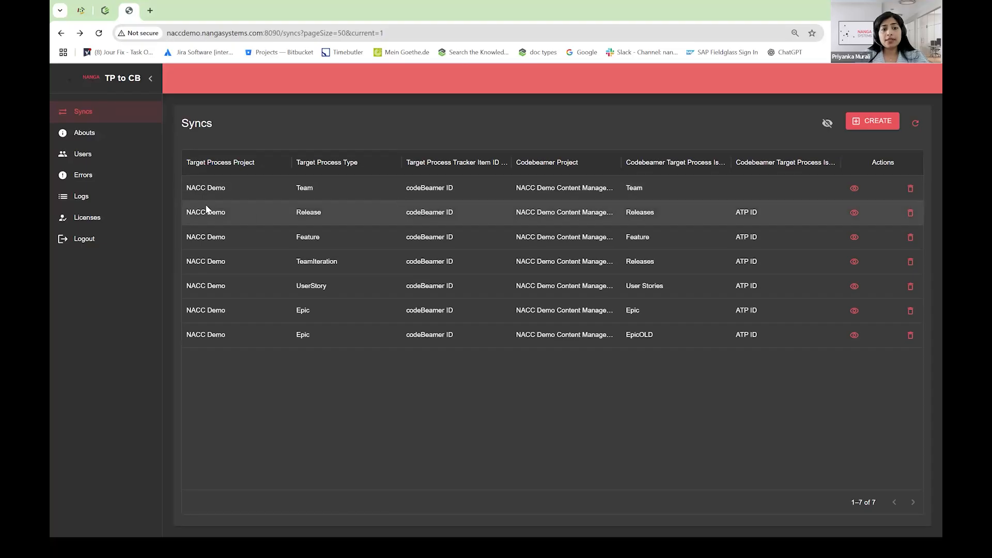
View the details of the sync between Target Process Release and Codebeamer Releases, followed by its Target Process predicate
left_click(854, 214)
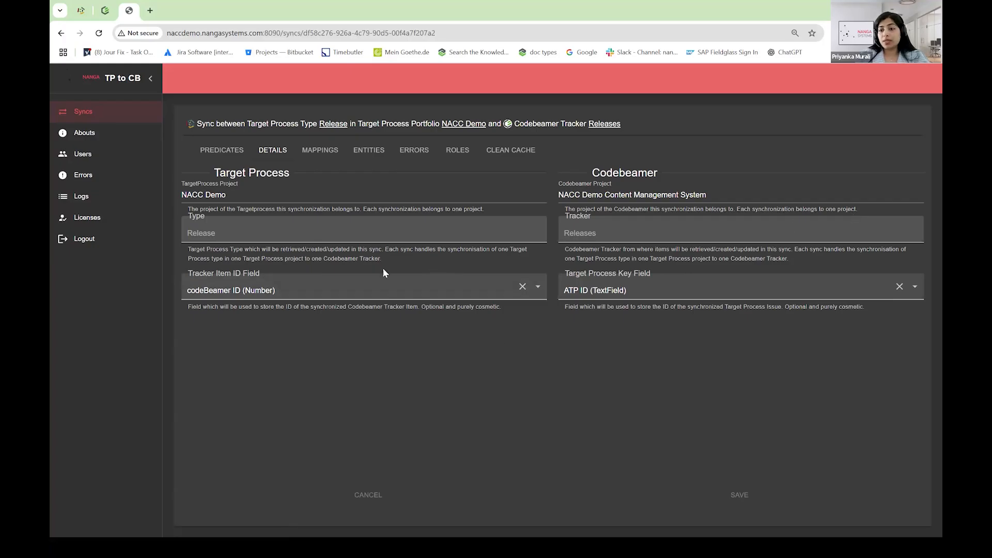
left_click(229, 155)
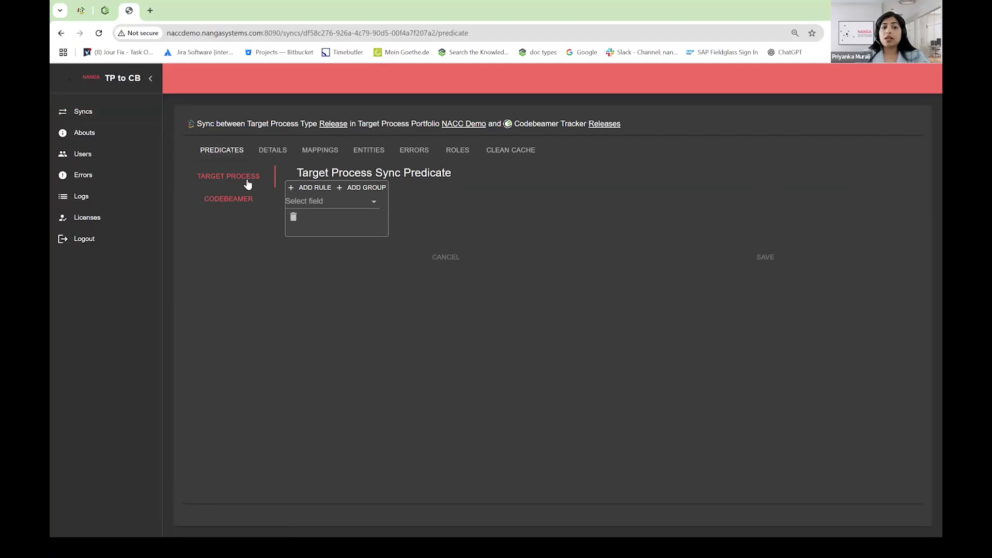
Build a Codebeamer sync predicate rule with Status == Draft, and discard it without saving
left_click(222, 206)
left_click(303, 202)
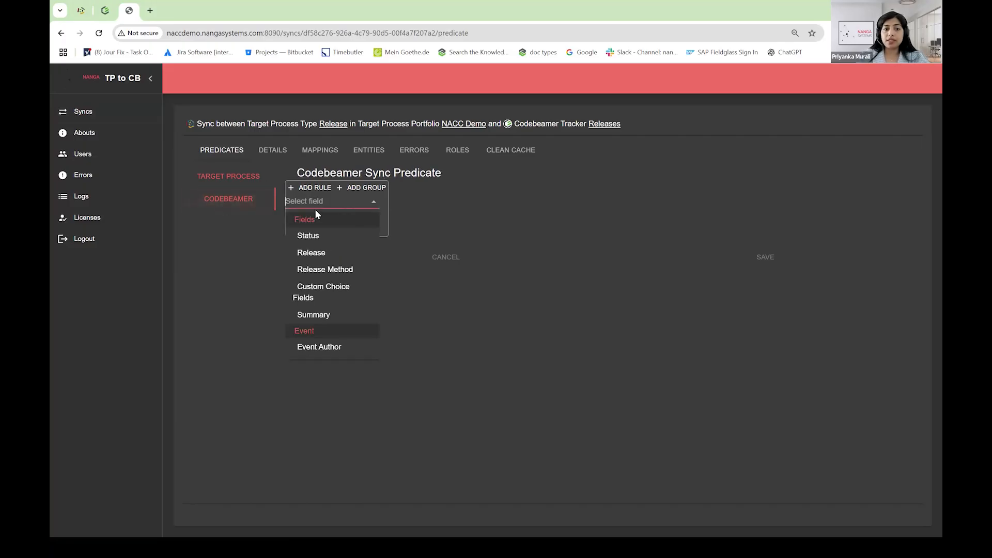
left_click(317, 237)
left_click(295, 230)
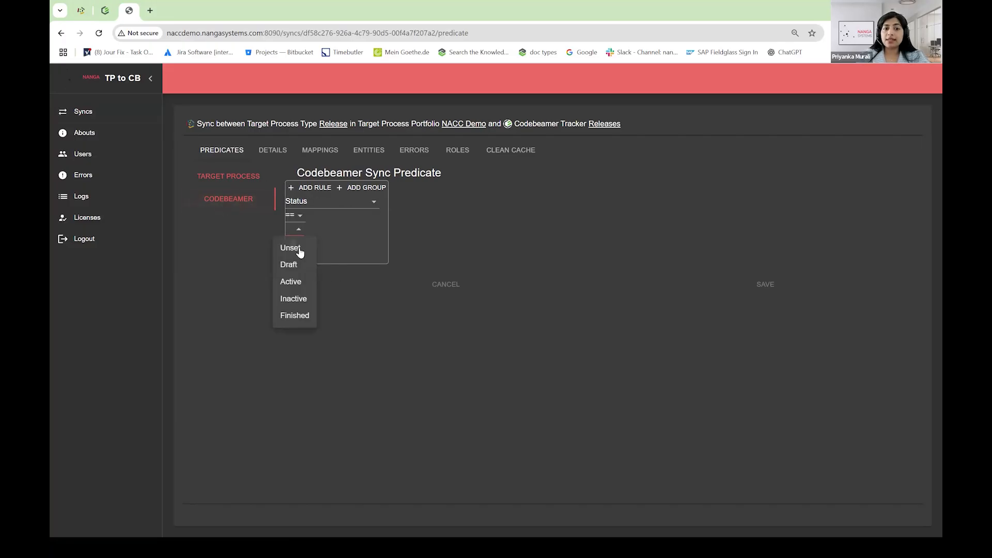
left_click(296, 265)
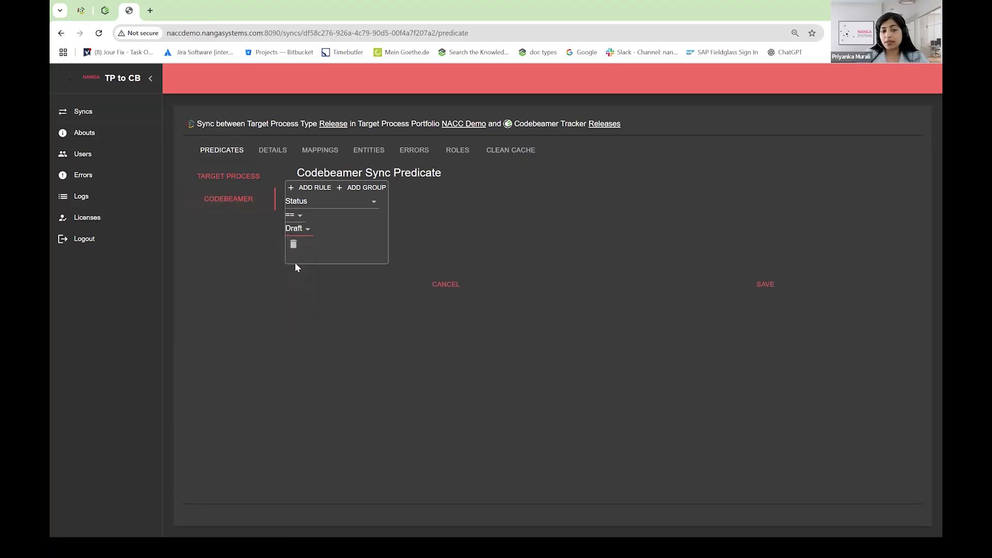
left_click(436, 285)
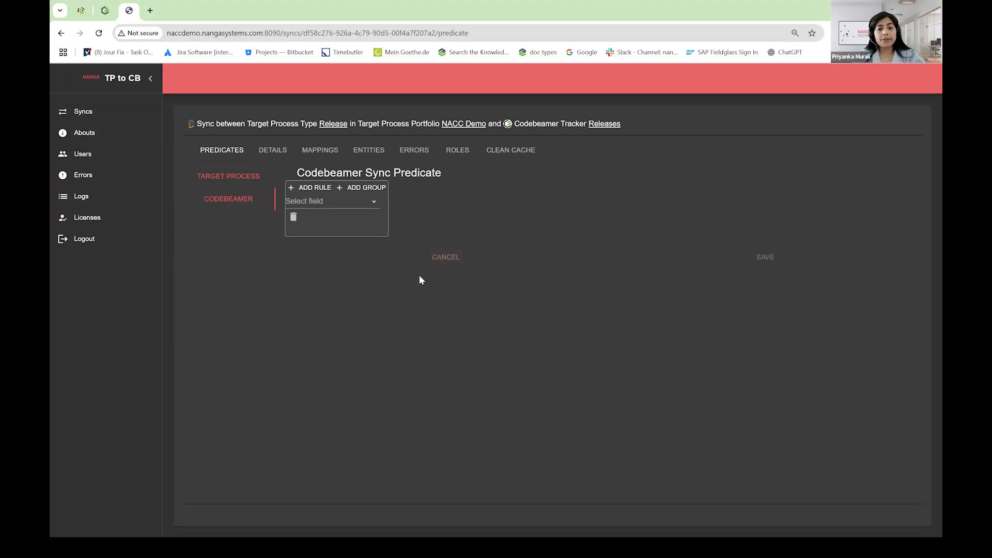
key("alt+Tab")
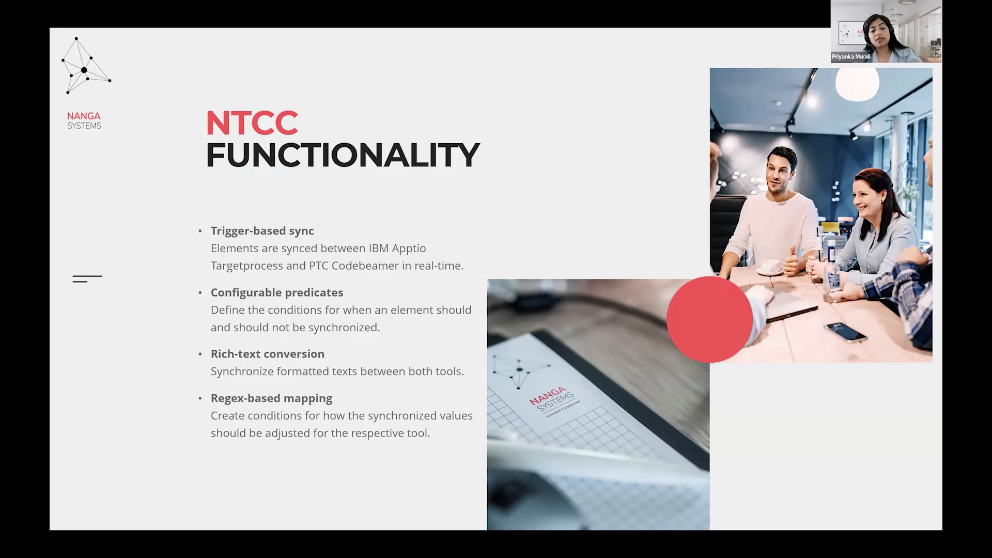
key("alt+Tab")
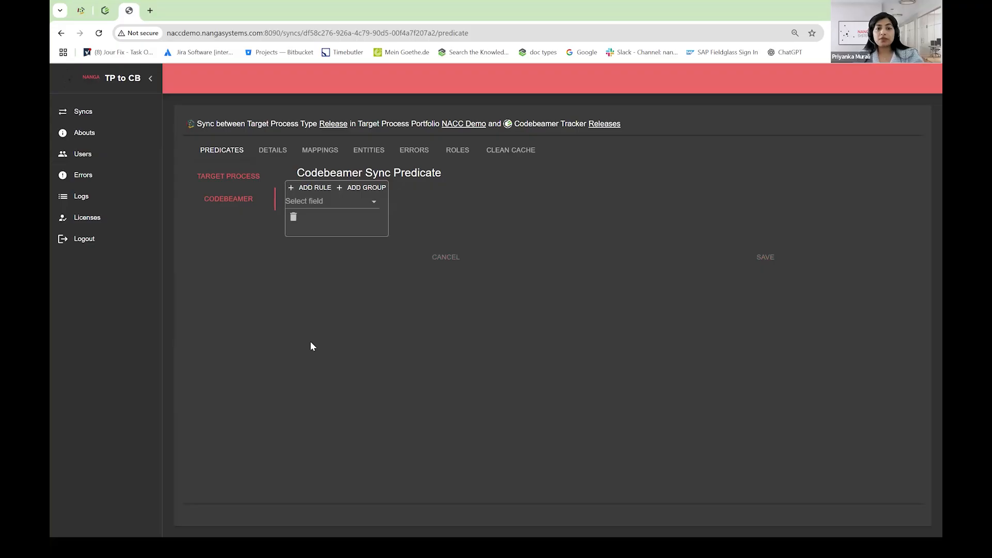
Examine the value mapping types offered for the sync's Codebeamer-to-Target Process Description mapping, closing the editor without saving
left_click(321, 152)
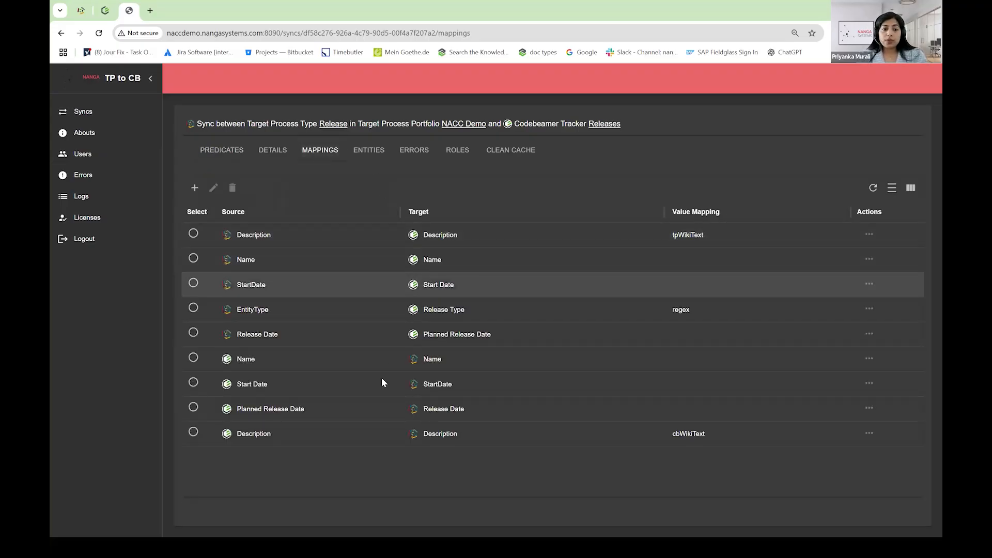
left_click(193, 432)
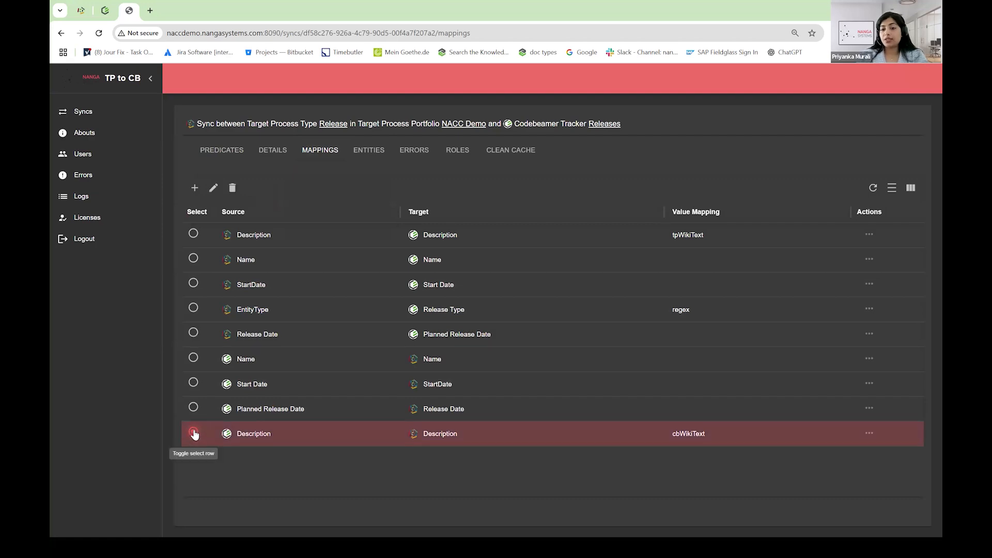
left_click(870, 434)
left_click(881, 453)
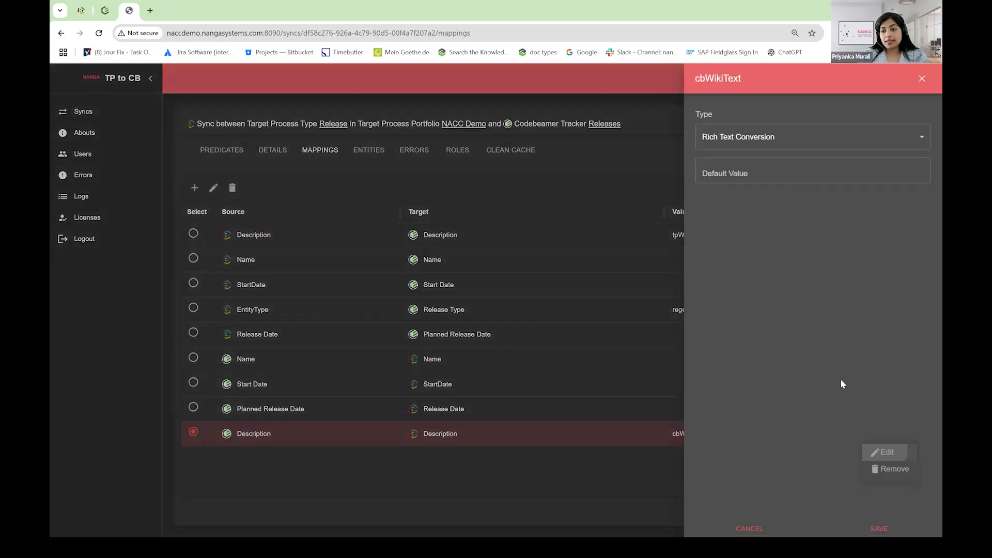
left_click(721, 143)
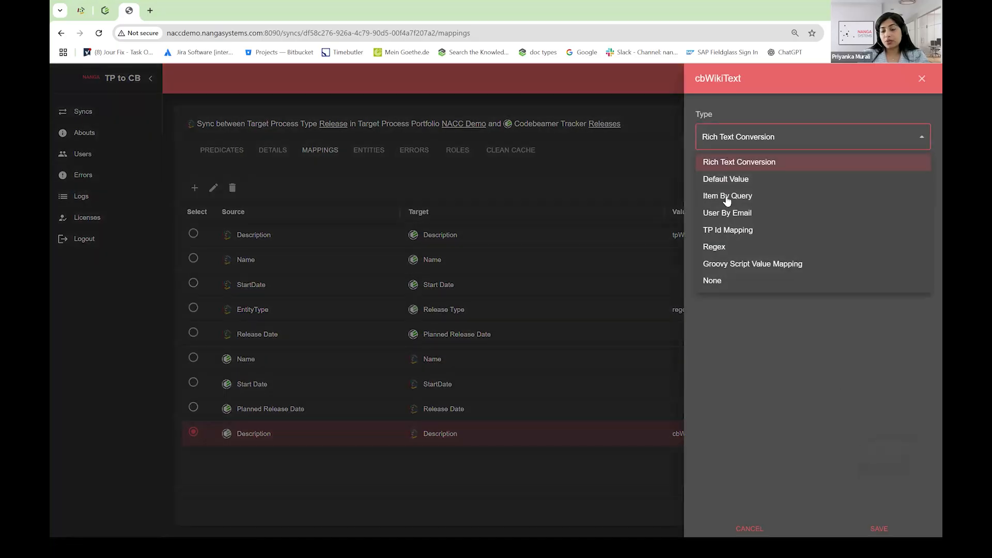
left_click(745, 530)
left_click(744, 528)
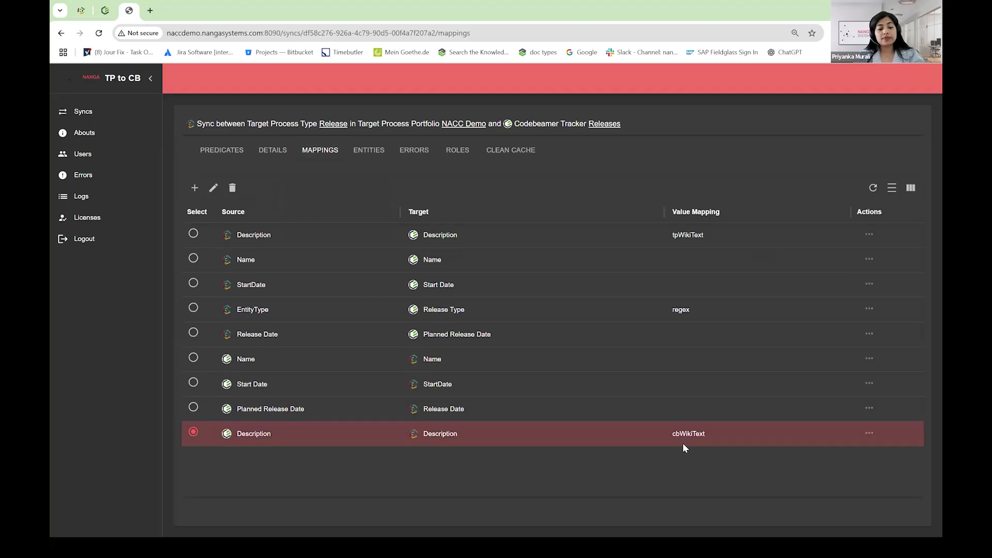
left_click(251, 545)
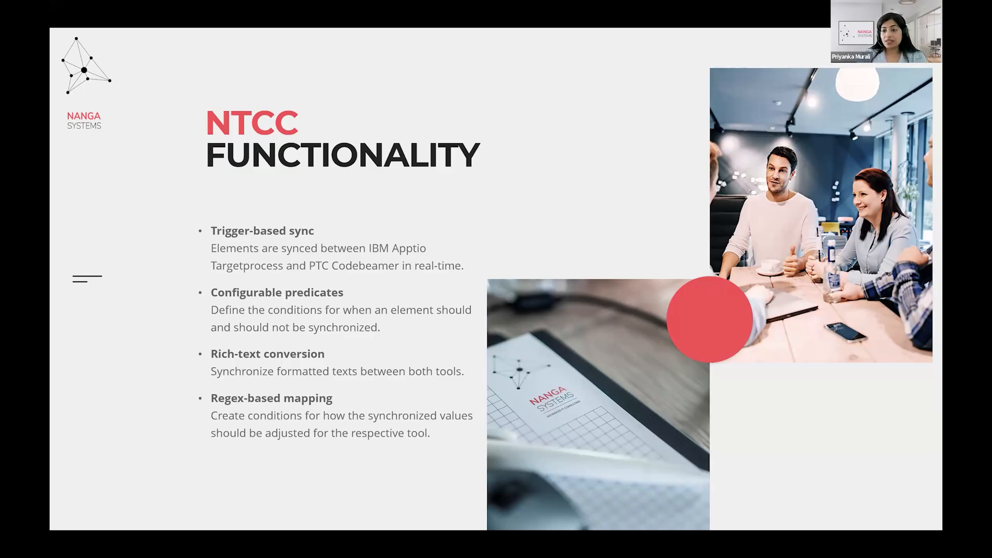
key("alt+Tab")
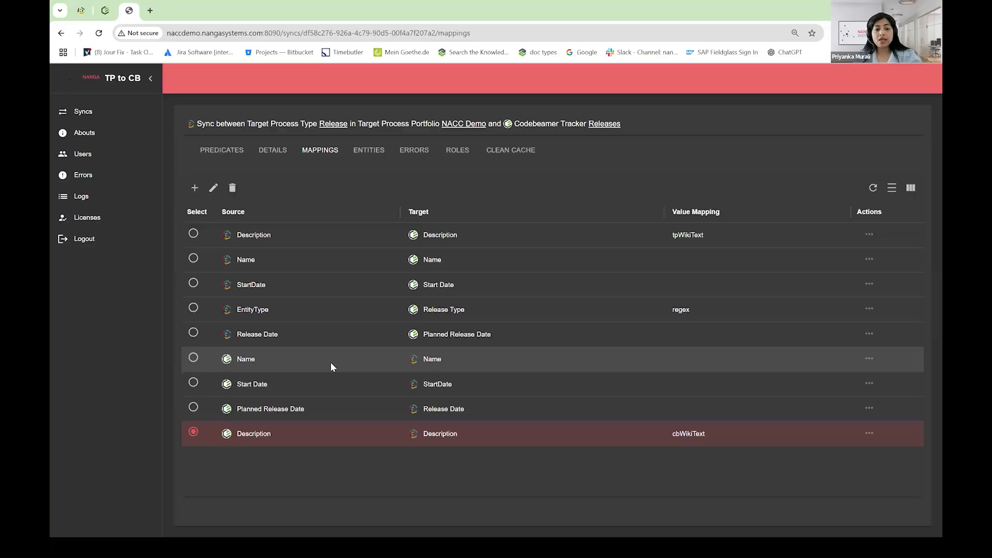
Inspect the type options and key-value rules of the EntityType to Release Type regex mapping, closing the editor without saving
left_click(194, 308)
left_click(870, 309)
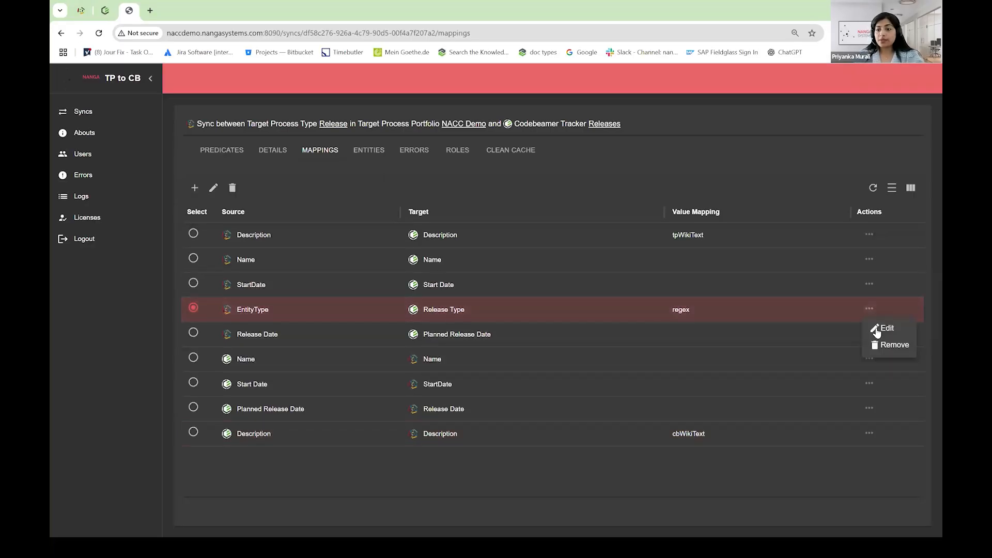
left_click(881, 329)
left_click(657, 148)
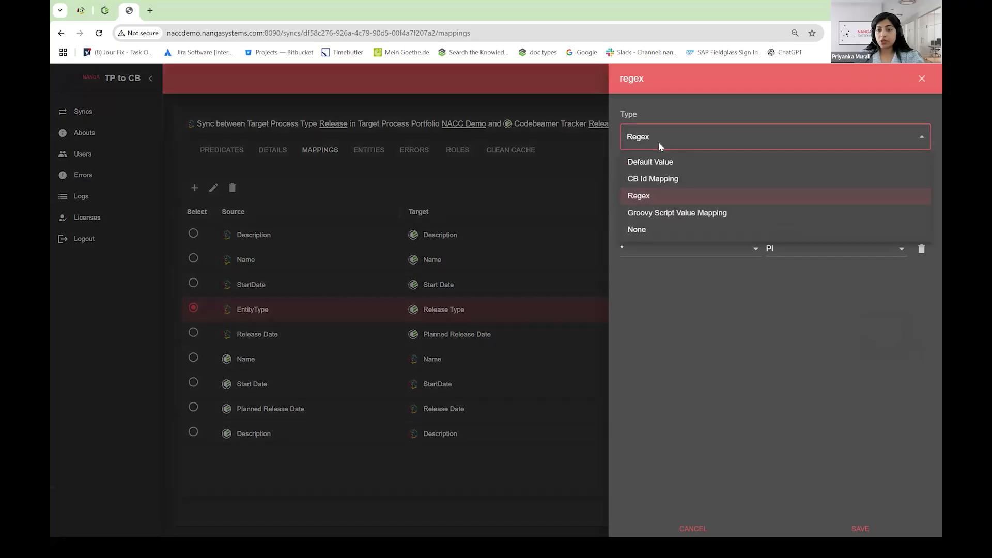
left_click(658, 143)
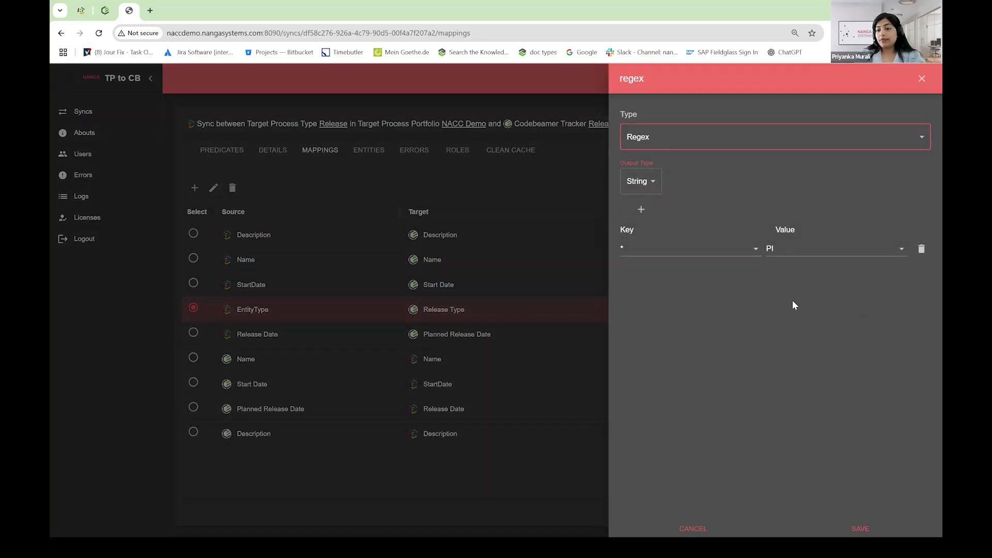
left_click(693, 529)
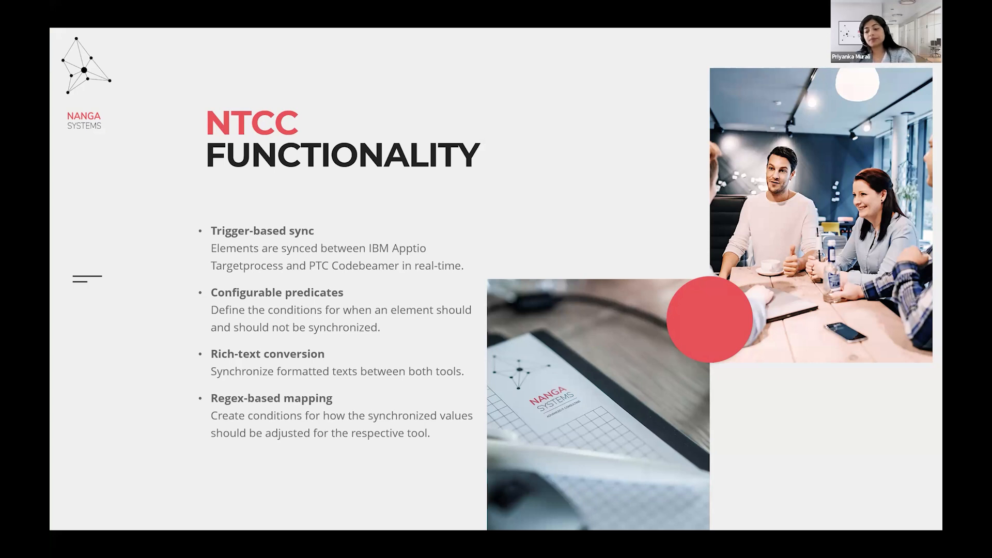
key("Right")
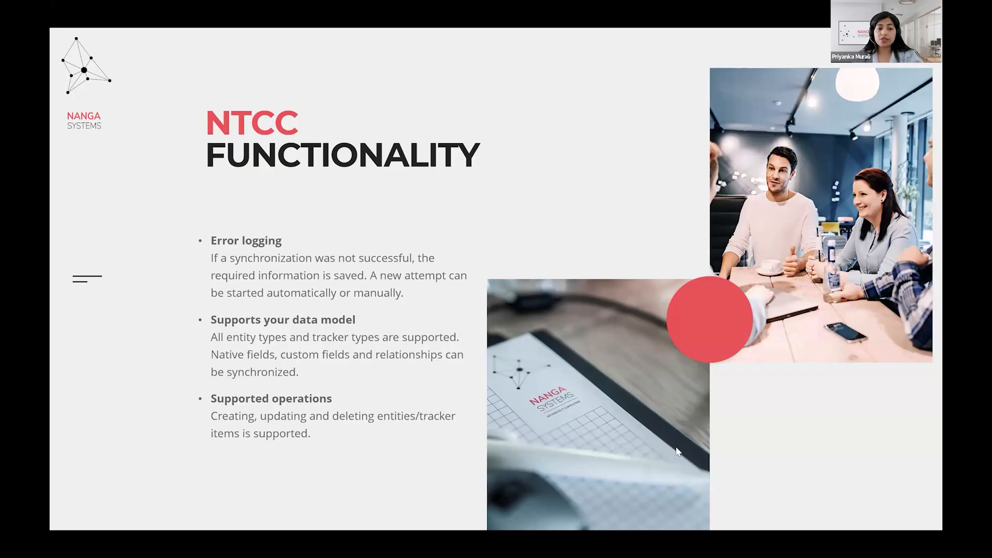
key("alt+Tab")
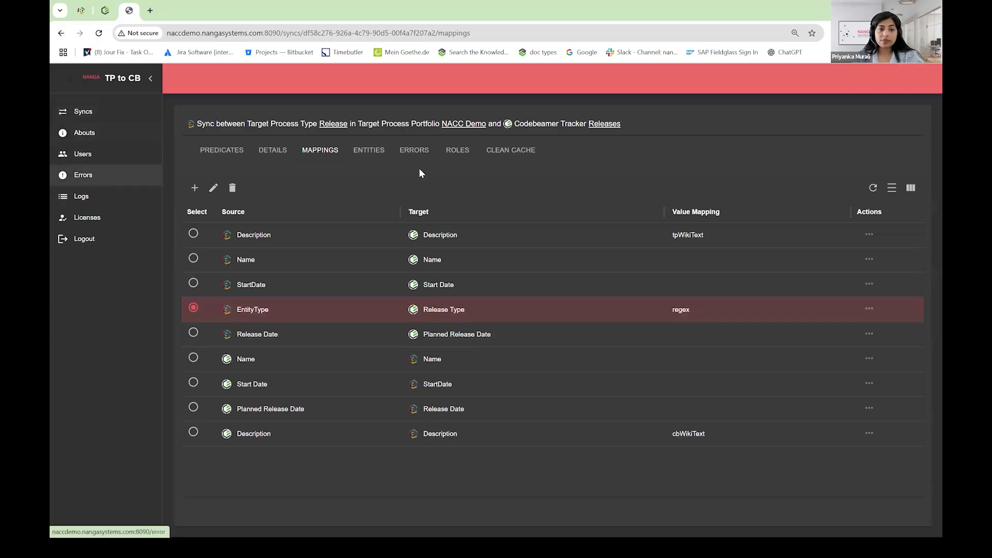
Examine the Release sync's error log and its search field, and switch back to the NTCC Functionality presentation
left_click(421, 154)
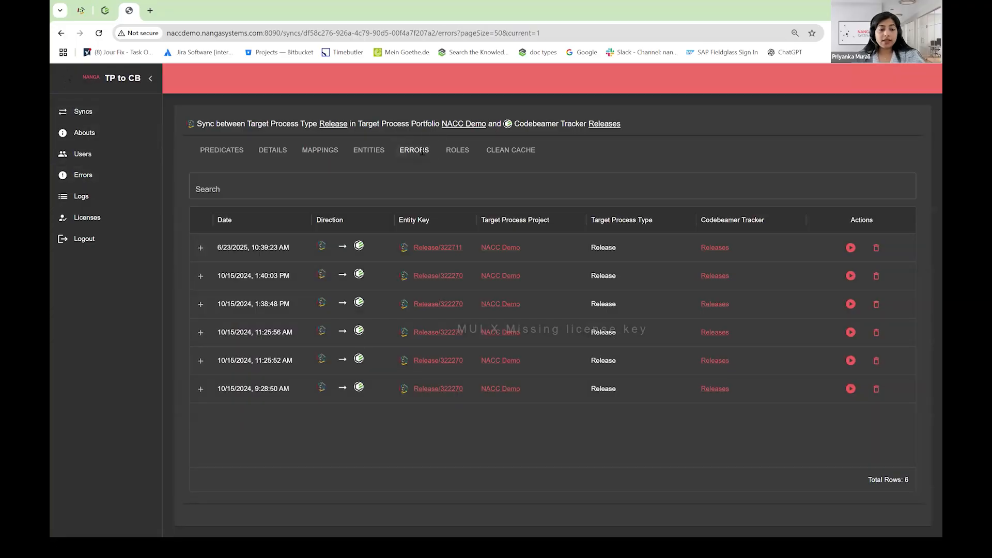
left_click(247, 187)
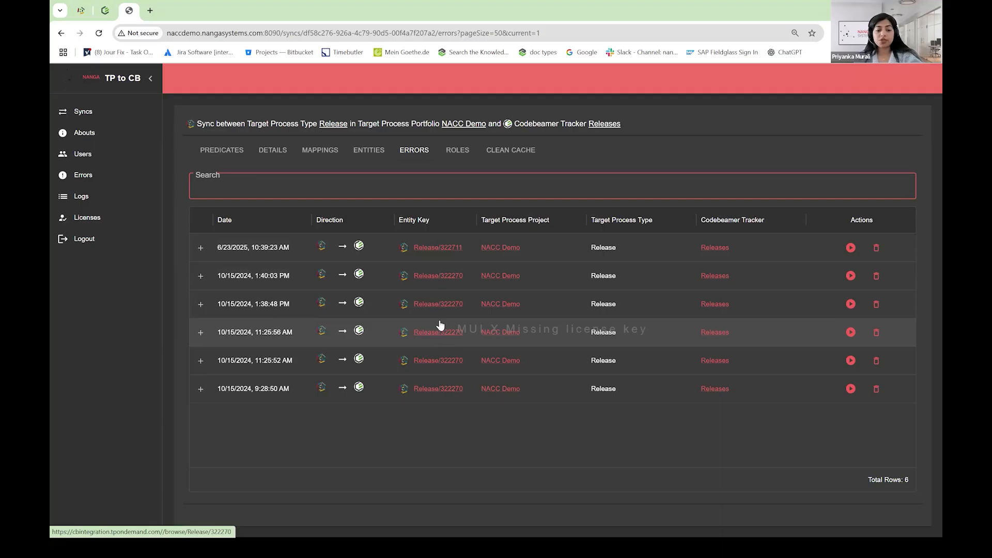
key("alt+Tab")
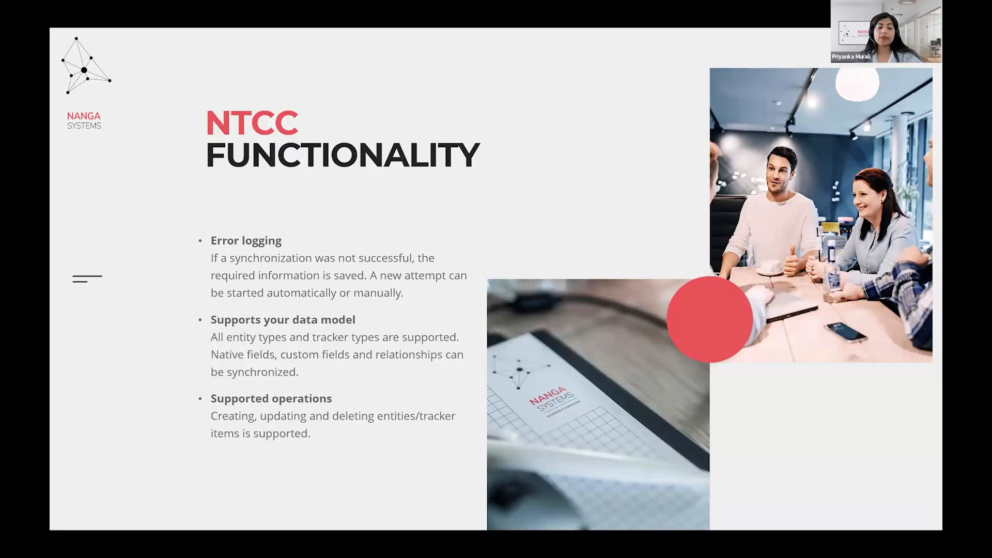